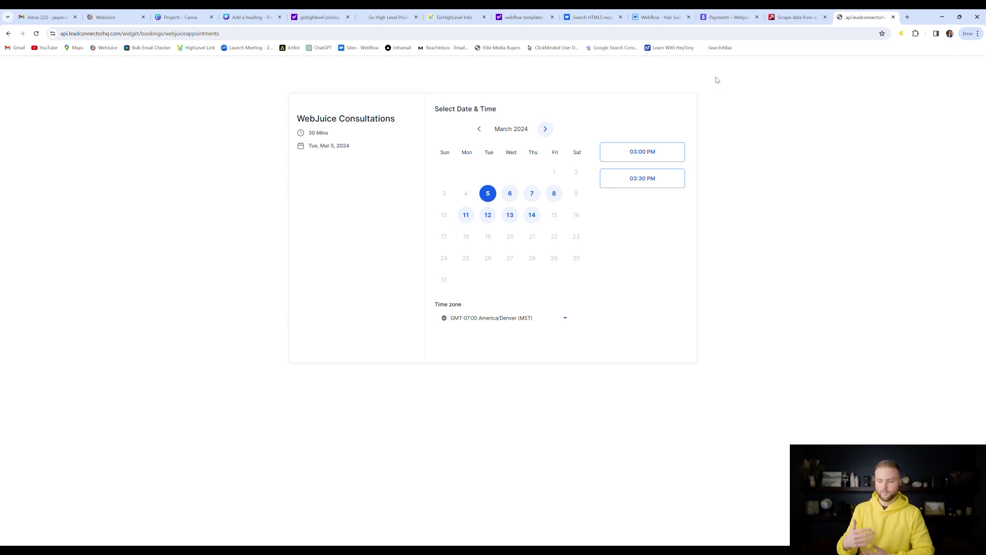
Book the 03:00 PM slot on Wednesday, March 6, 2024 and continue to the details form
{"action": "left_click", "coordinate": [512, 192]}
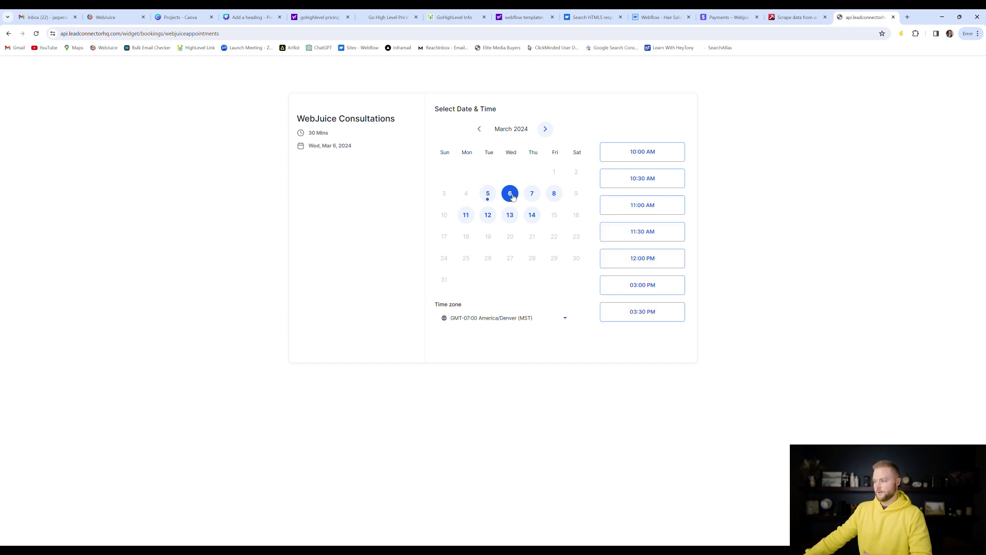
{"action": "left_click", "coordinate": [645, 288]}
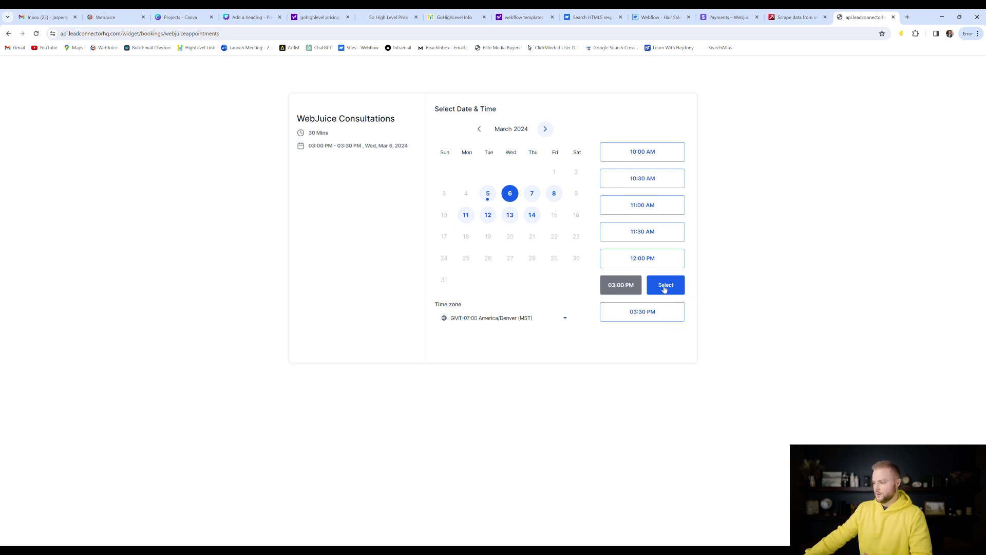
{"action": "left_click", "coordinate": [668, 289]}
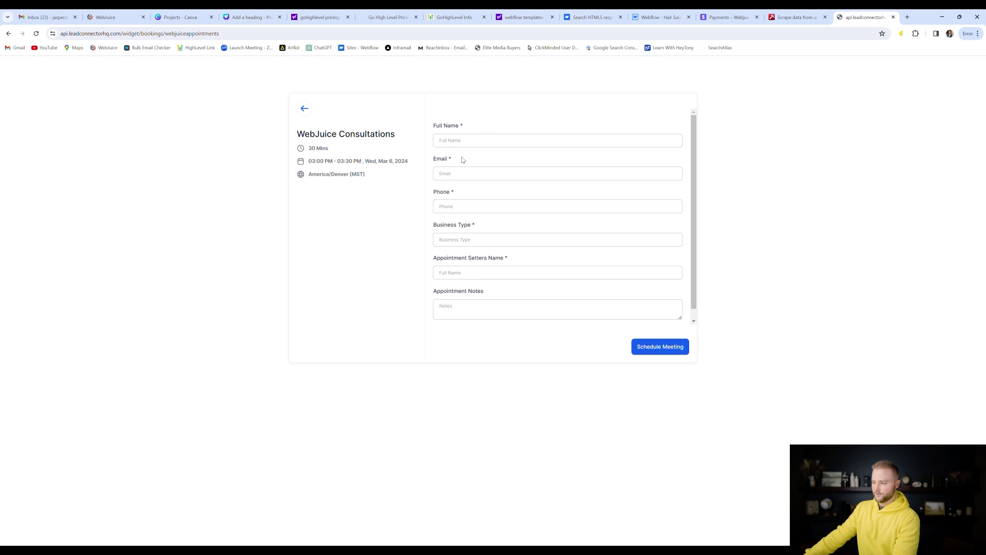
{"action": "scroll", "coordinate": [467, 216], "scroll_direction": "down", "scroll_amount": 1}
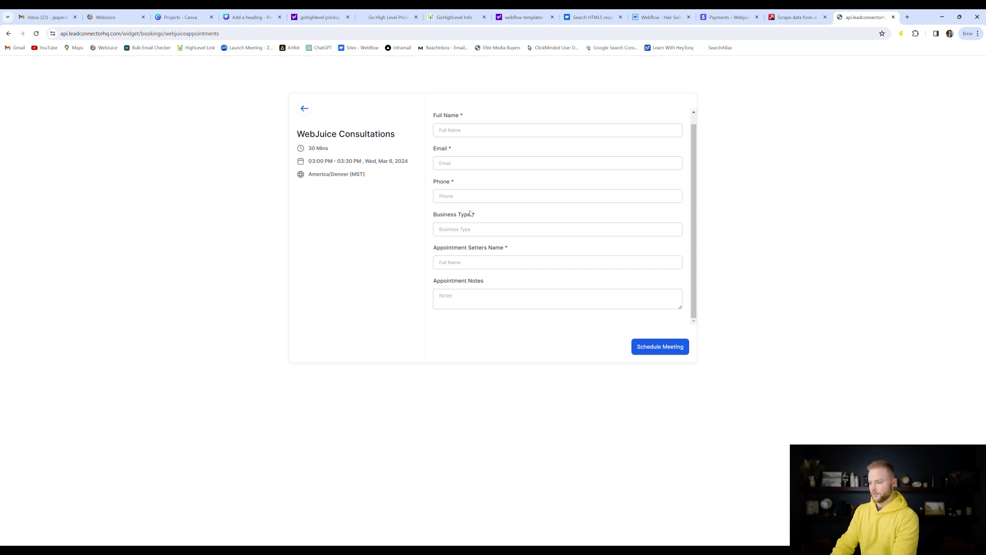
{"action": "type", "text": "plumber"}
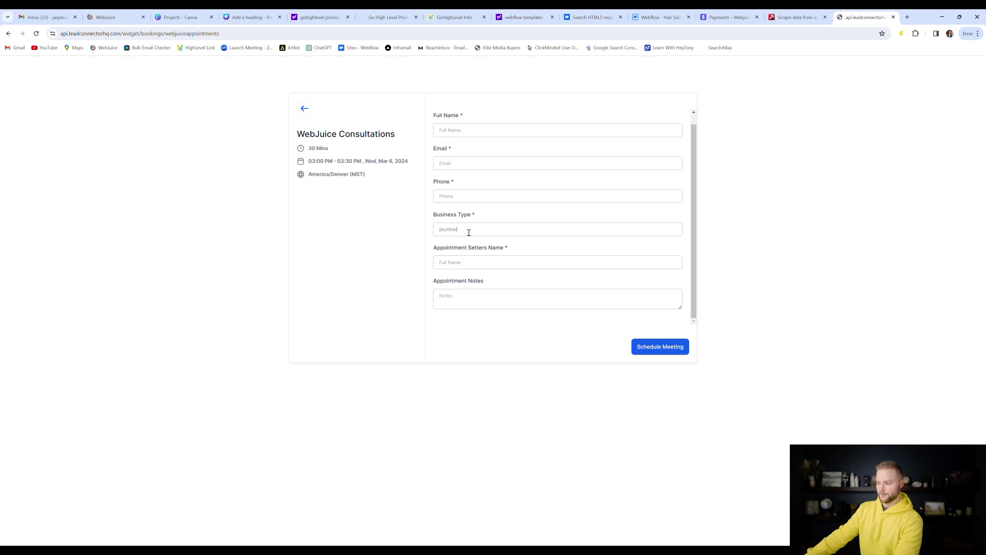
{"action": "double_click", "coordinate": [469, 232]}
{"action": "key", "text": "BackSpace"}
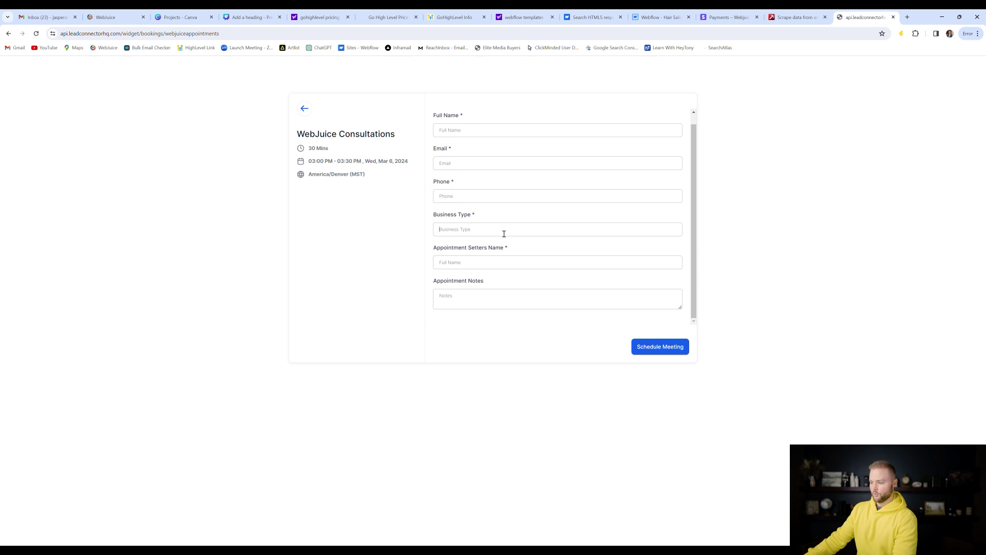
{"action": "left_click", "coordinate": [469, 256]}
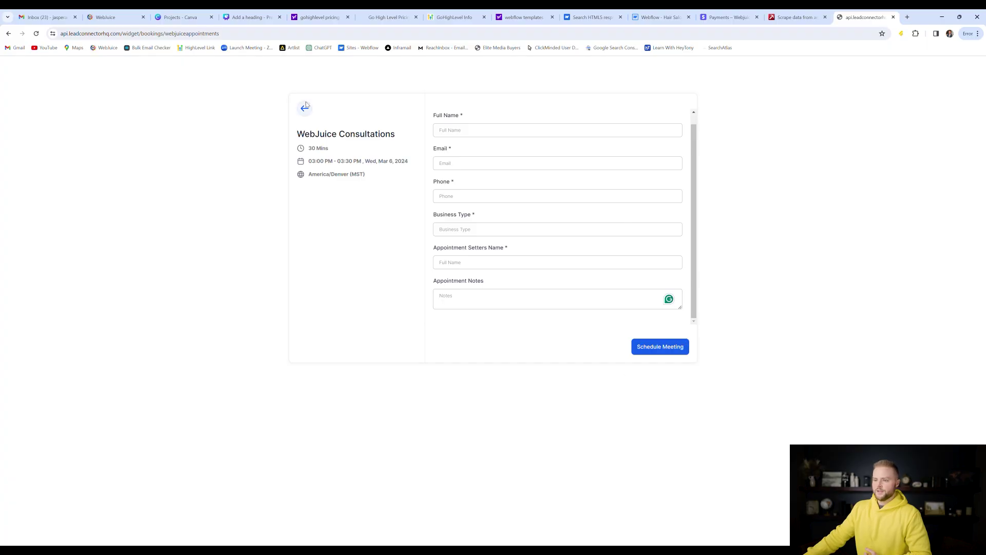
{"action": "left_click", "coordinate": [118, 20]}
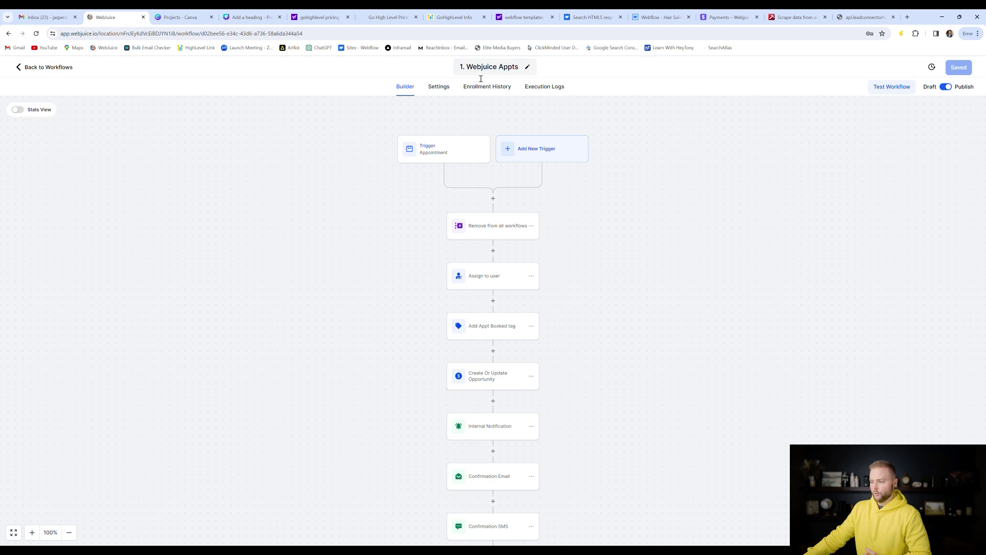
Review the appointment trigger and the Remove from all workflows step
{"action": "left_click", "coordinate": [439, 142]}
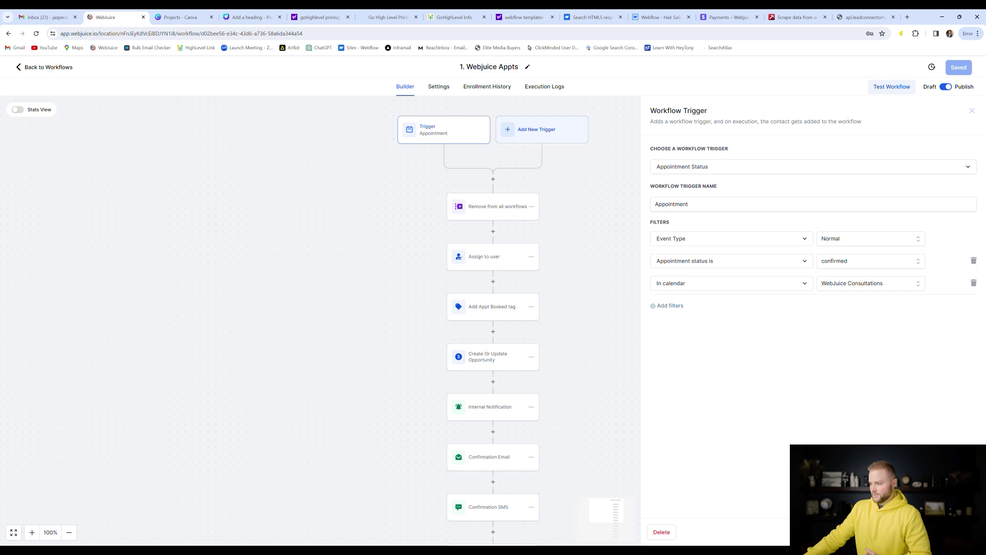
{"action": "key", "text": "Escape"}
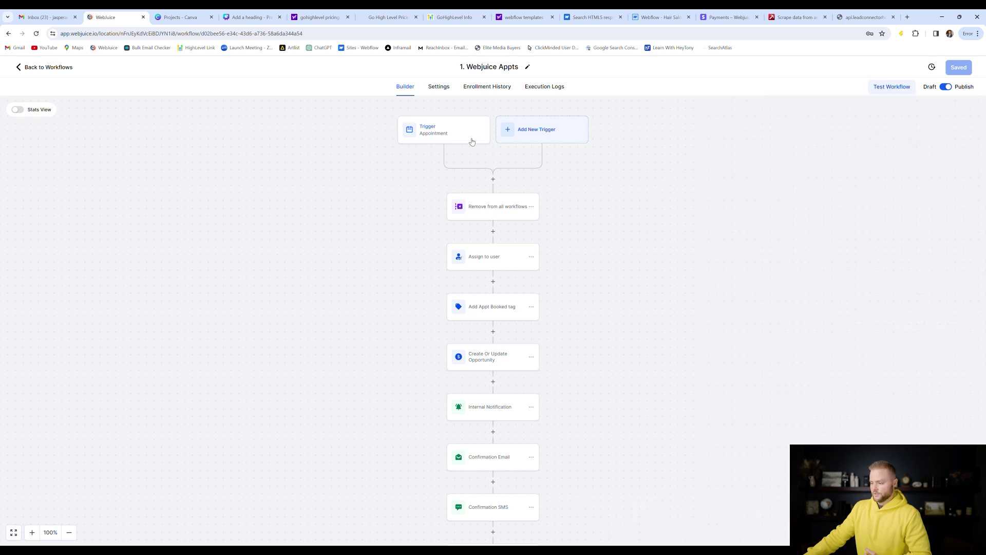
{"action": "left_click", "coordinate": [500, 213]}
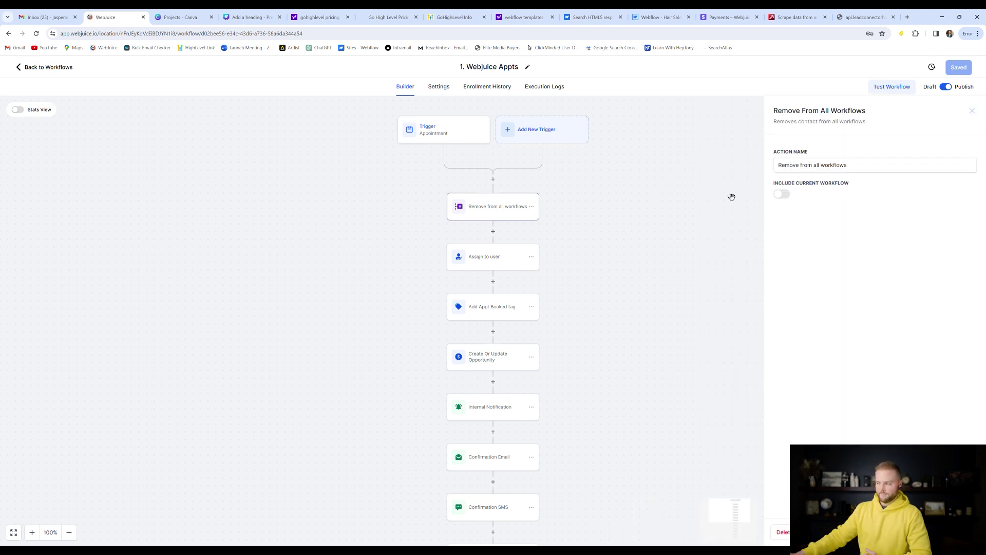
{"action": "left_click", "coordinate": [973, 111]}
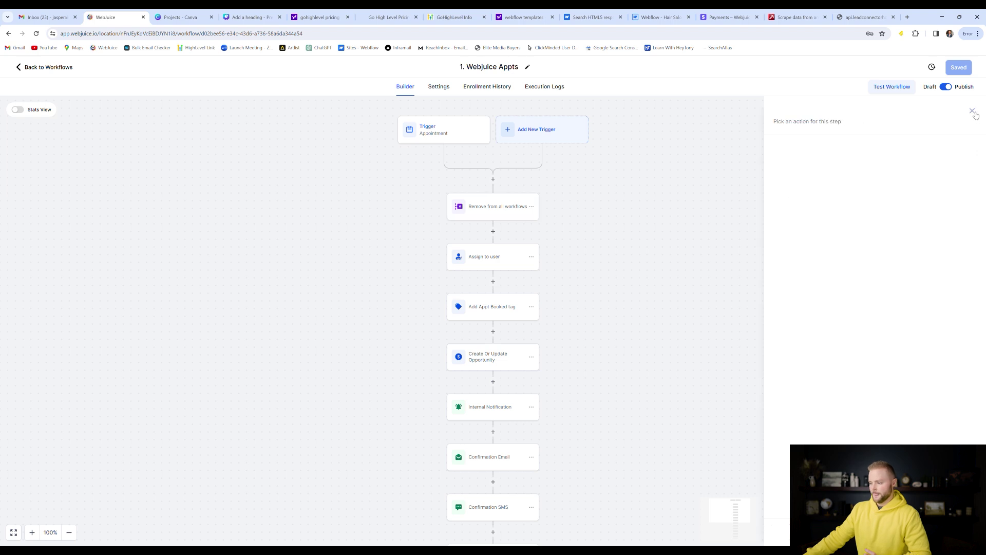
Check the Assign to user and Appt Booked tag steps, then view the opportunity step's settings
{"action": "left_click", "coordinate": [496, 258]}
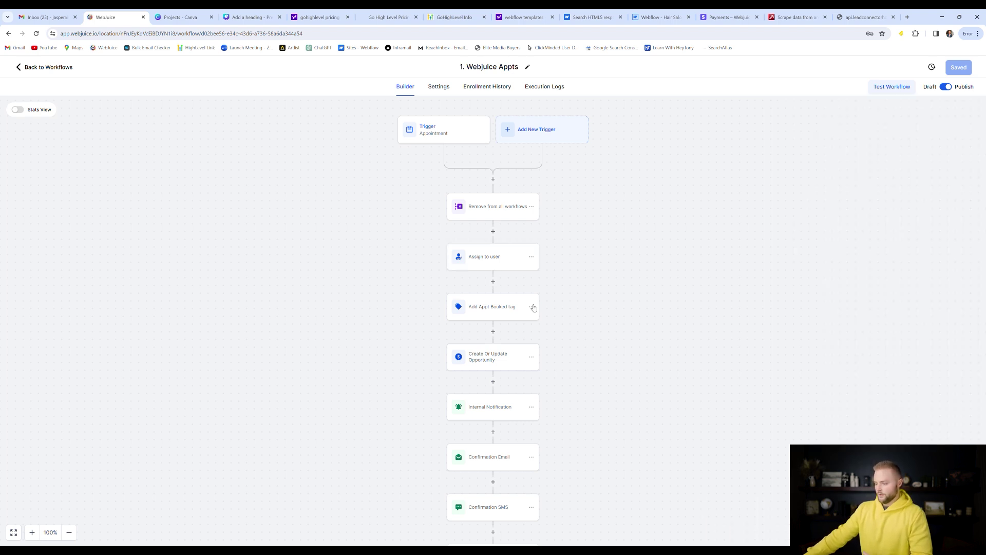
{"action": "left_click", "coordinate": [498, 313]}
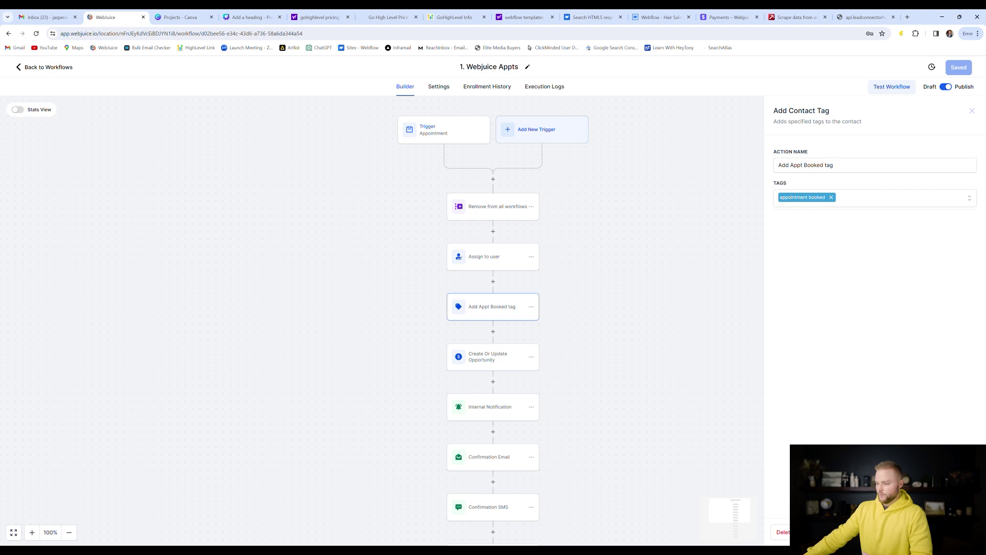
{"action": "left_click", "coordinate": [762, 310]}
{"action": "scroll", "coordinate": [762, 310], "scroll_direction": "down", "scroll_amount": 1}
{"action": "left_click", "coordinate": [481, 321]}
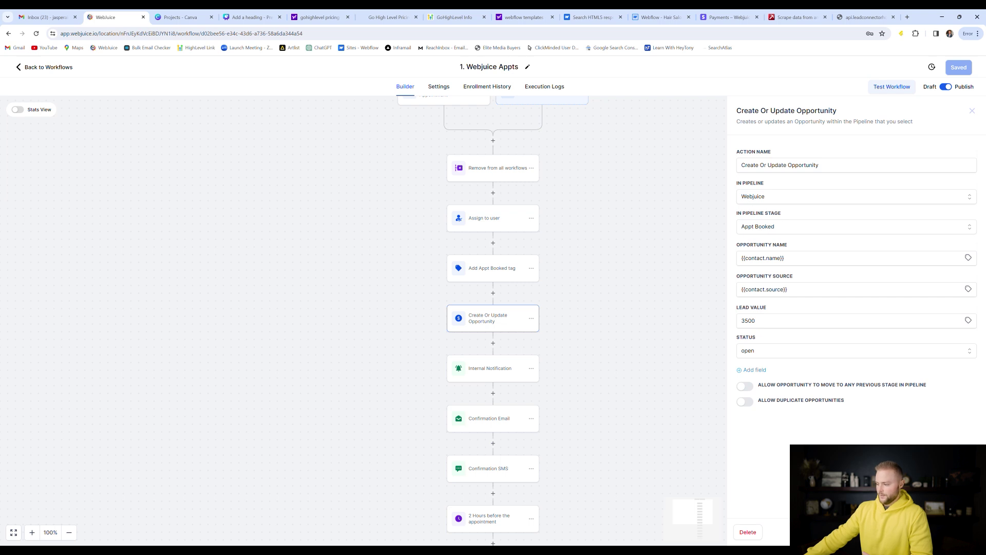
Close the opportunity panel and read the Internal Notification step's SMS message
{"action": "left_click", "coordinate": [702, 295]}
{"action": "scroll", "coordinate": [654, 220], "scroll_direction": "down", "scroll_amount": 3}
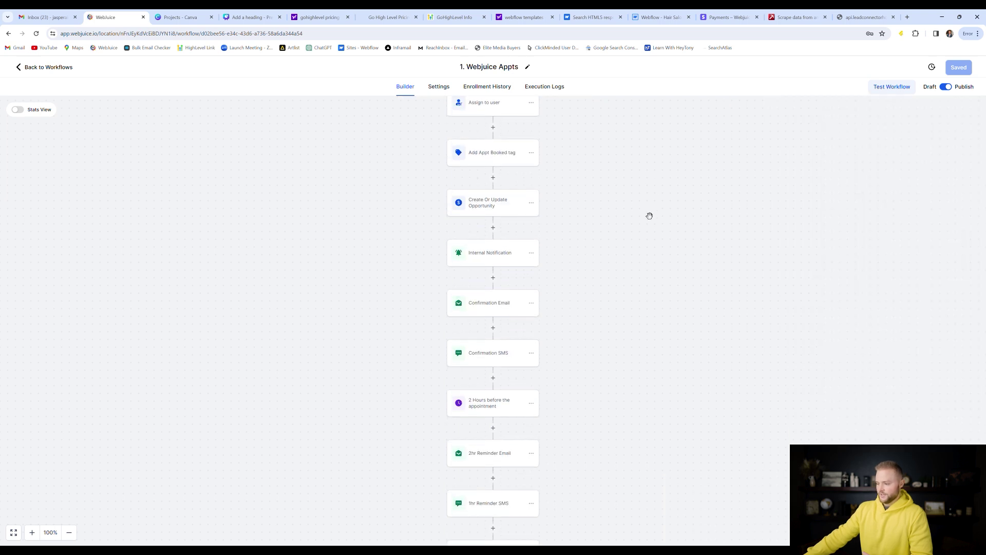
{"action": "left_click", "coordinate": [489, 259]}
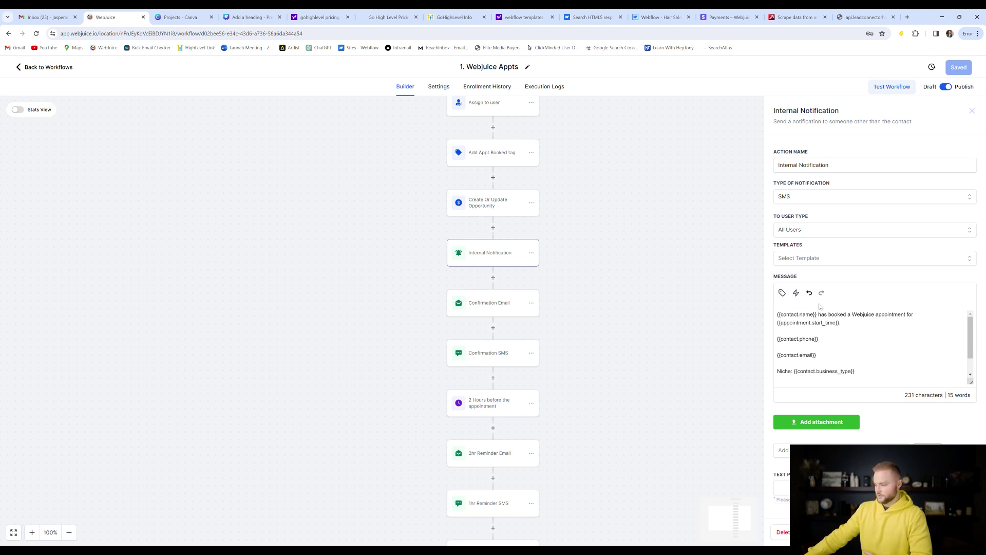
{"action": "left_click", "coordinate": [749, 280]}
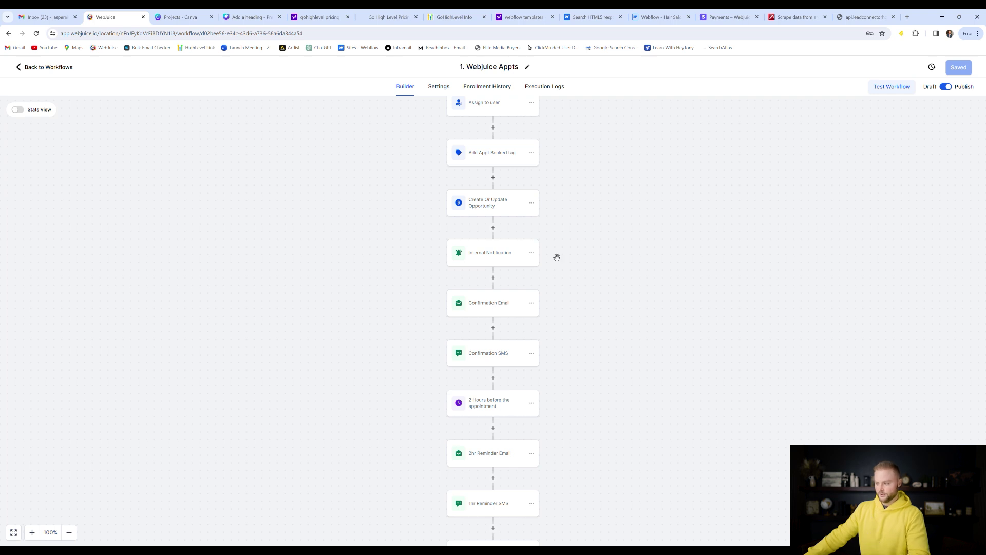
{"action": "scroll", "coordinate": [557, 256], "scroll_direction": "up", "scroll_amount": 3}
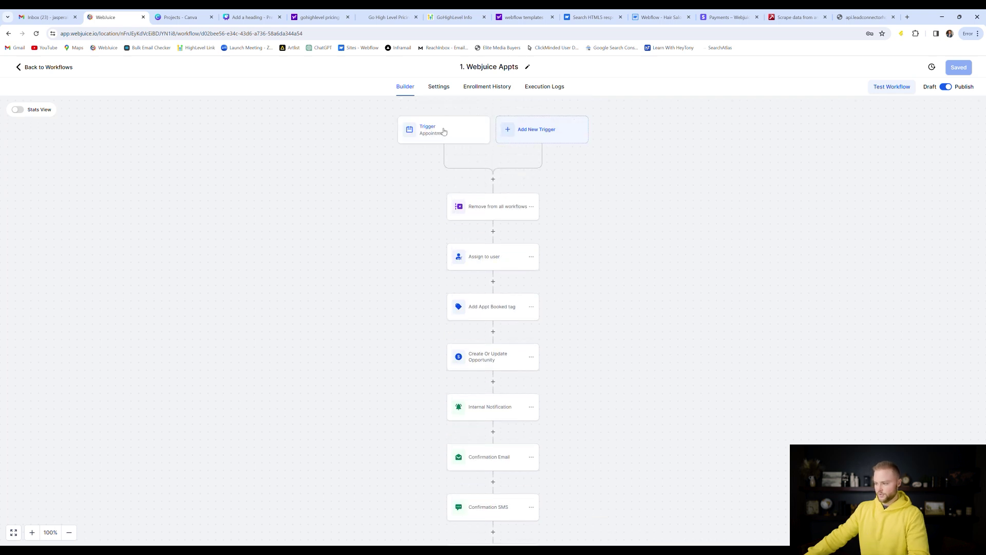
{"action": "scroll", "coordinate": [494, 185], "scroll_direction": "down", "scroll_amount": 3}
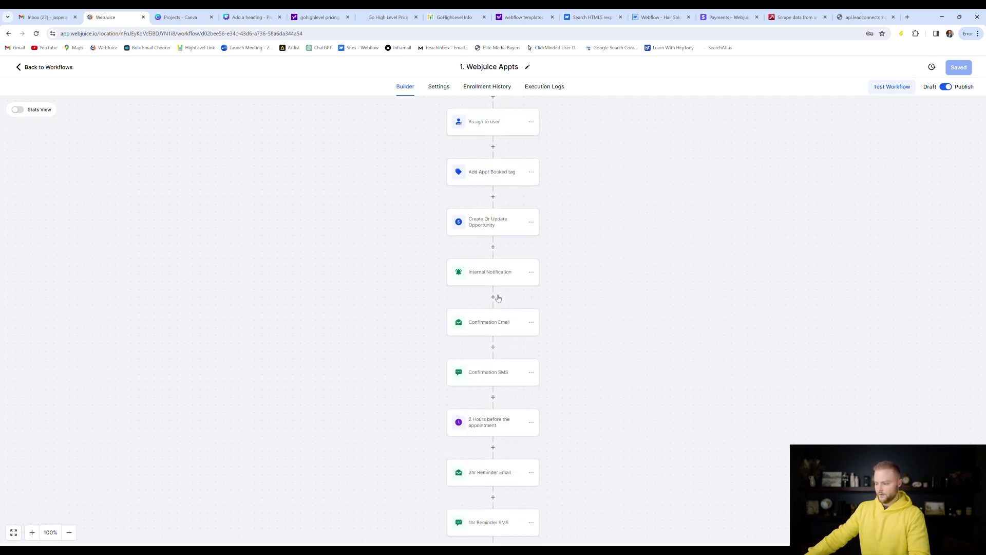
Open the Confirmation Email step and click into its message body
{"action": "left_click", "coordinate": [498, 329]}
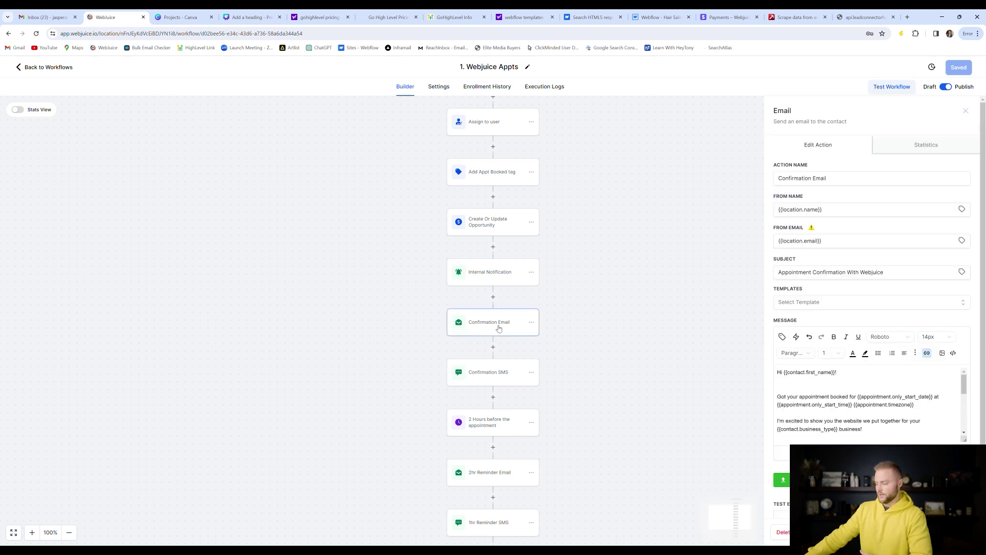
{"action": "scroll", "coordinate": [872, 199], "scroll_direction": "down", "scroll_amount": 1}
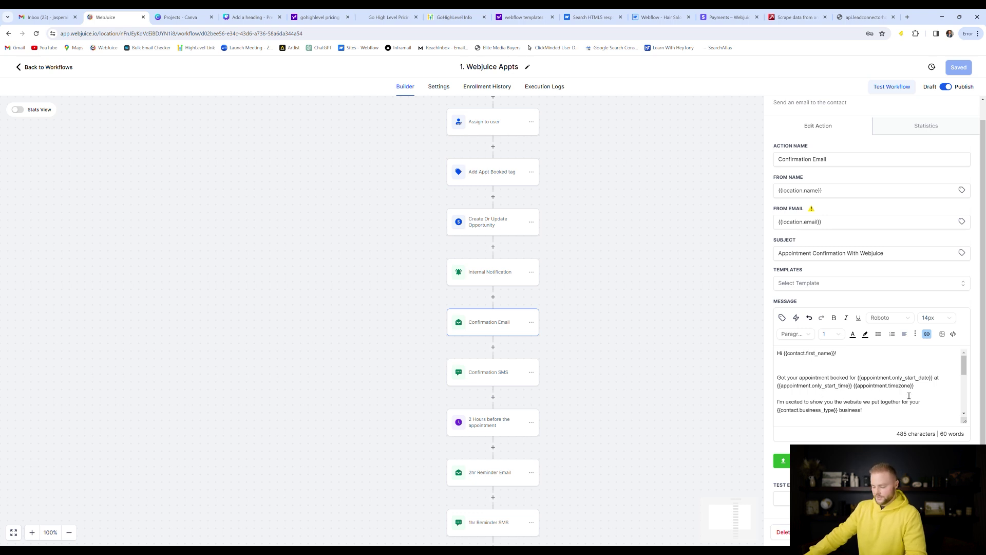
{"action": "scroll", "coordinate": [964, 369], "scroll_direction": "down", "scroll_amount": 2}
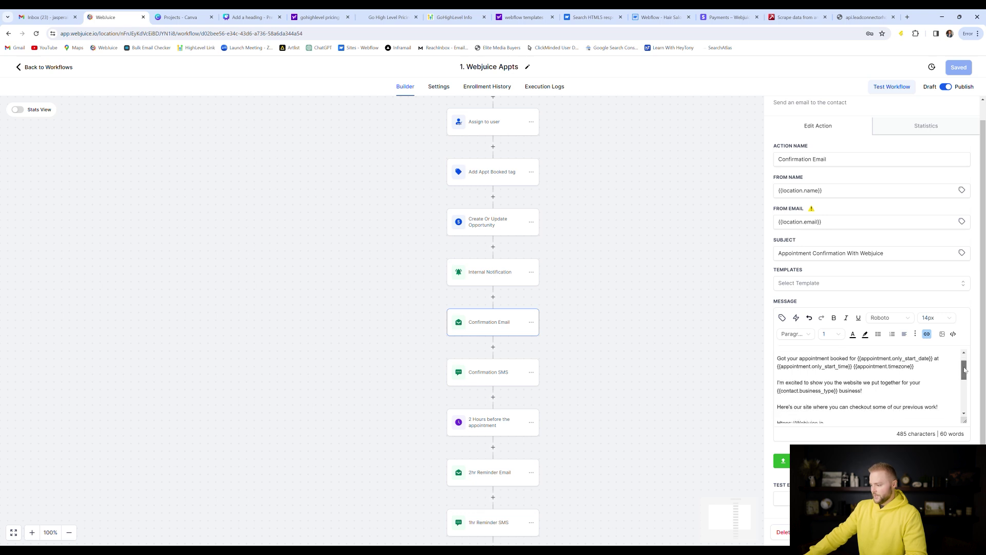
{"action": "left_click", "coordinate": [873, 381]}
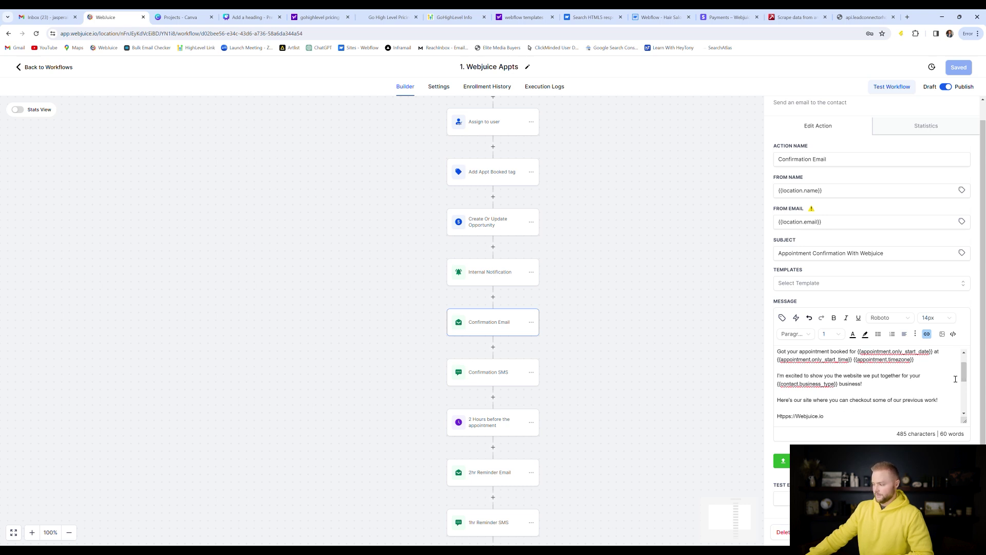
Scroll through the rest of the email, then view the Confirmation SMS with its Zoom link
{"action": "scroll", "coordinate": [796, 411], "scroll_direction": "down", "scroll_amount": 1}
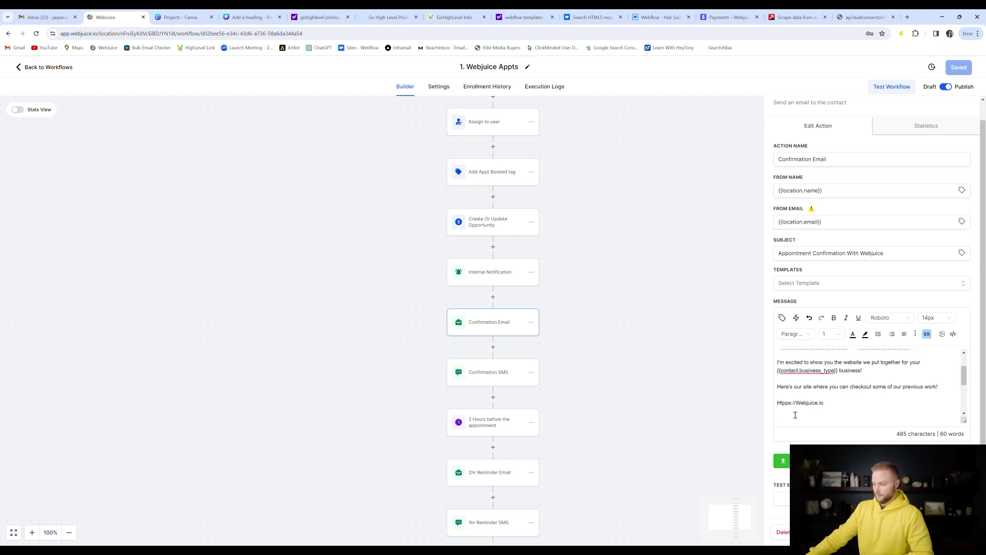
{"action": "left_click_drag", "start_coordinate": [965, 379], "coordinate": [963, 382]}
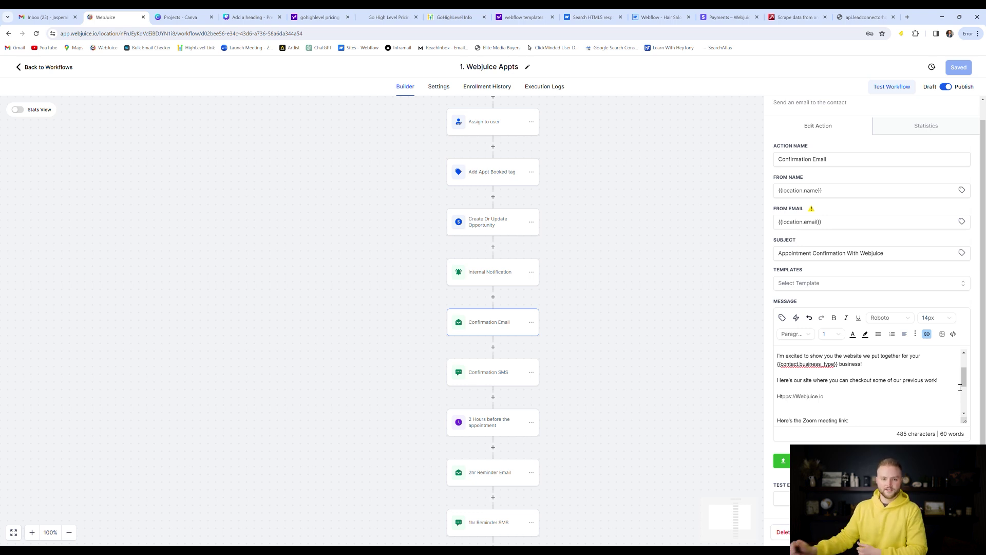
{"action": "scroll", "coordinate": [873, 385], "scroll_direction": "down", "scroll_amount": 3}
{"action": "scroll", "coordinate": [822, 388], "scroll_direction": "up", "scroll_amount": 2}
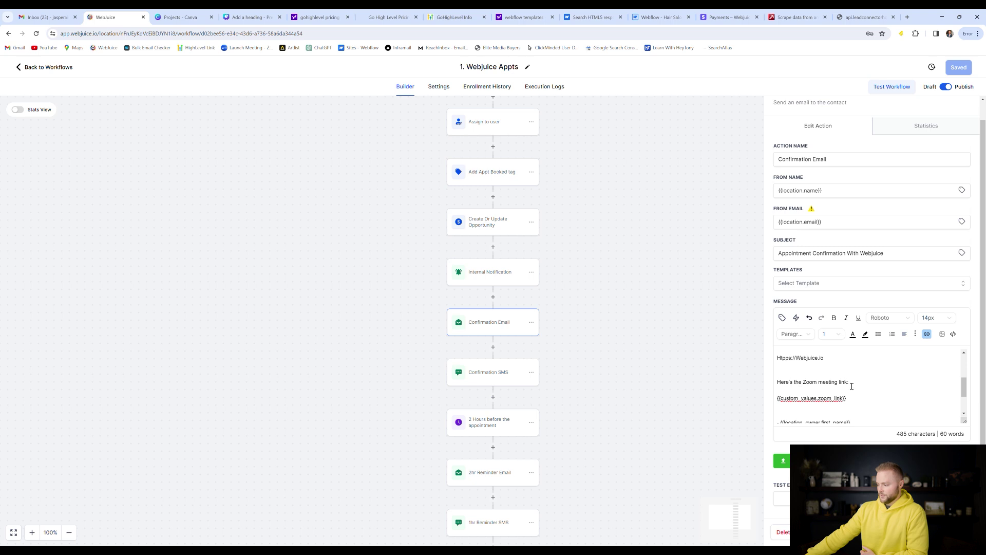
{"action": "scroll", "coordinate": [852, 386], "scroll_direction": "down", "scroll_amount": 2}
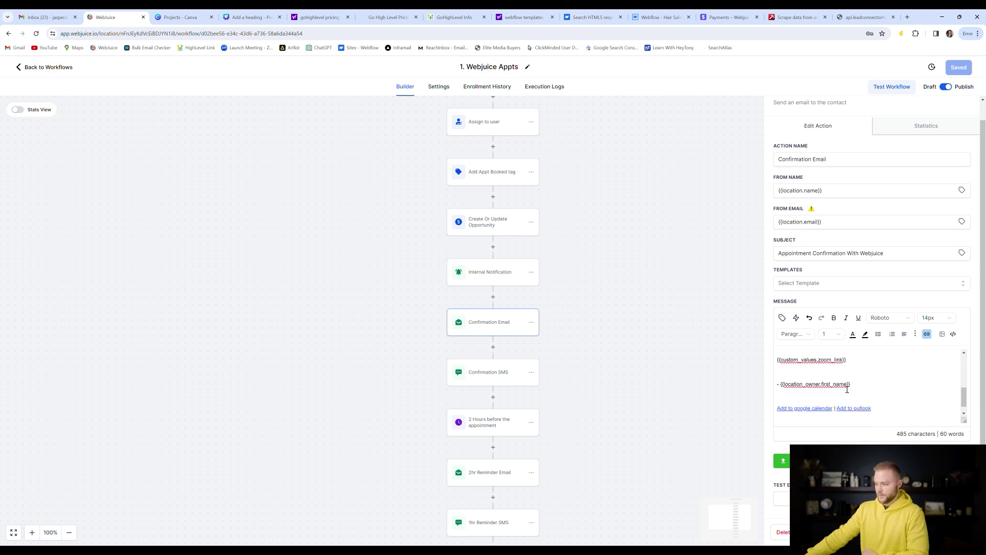
{"action": "scroll", "coordinate": [863, 388], "scroll_direction": "down", "scroll_amount": 1}
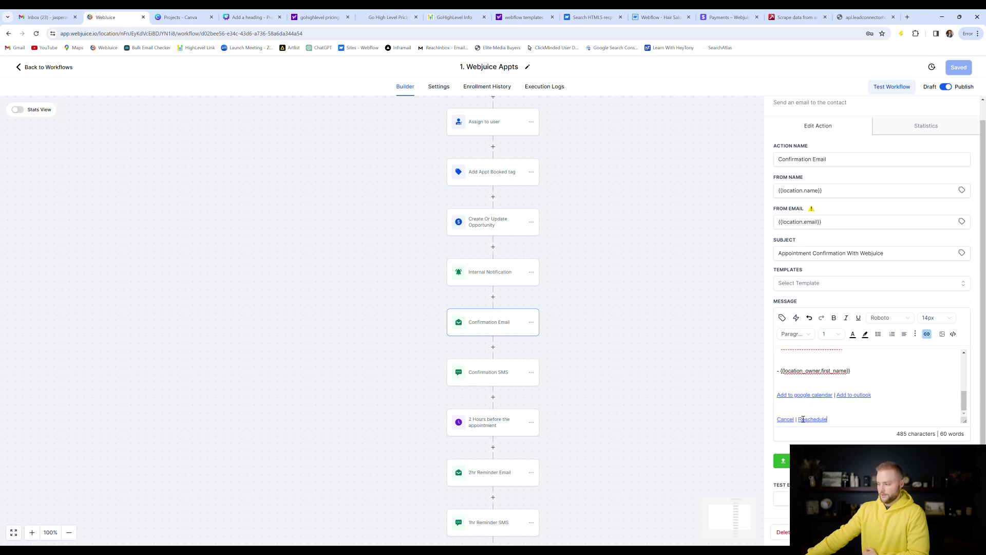
{"action": "scroll", "coordinate": [832, 405], "scroll_direction": "up", "scroll_amount": 8}
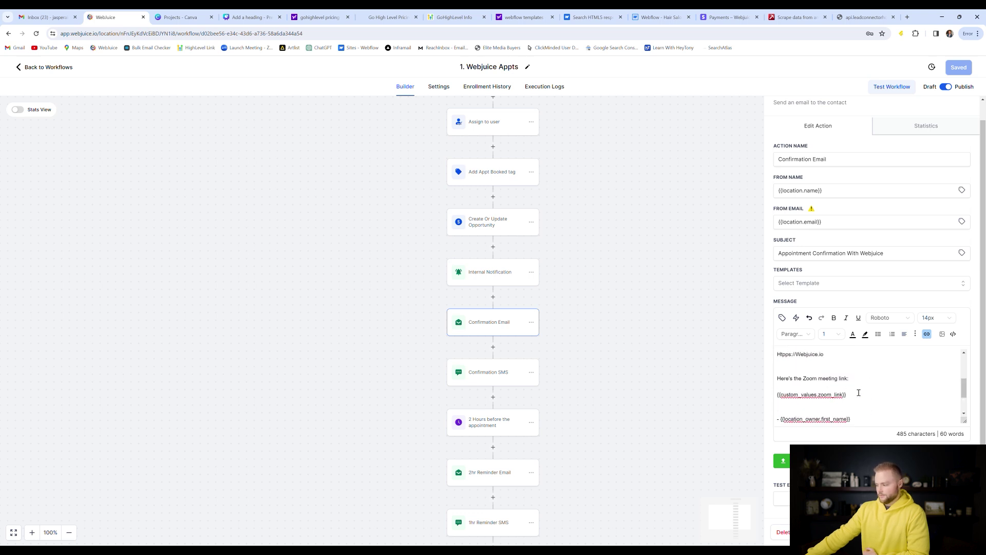
{"action": "left_click", "coordinate": [505, 374]}
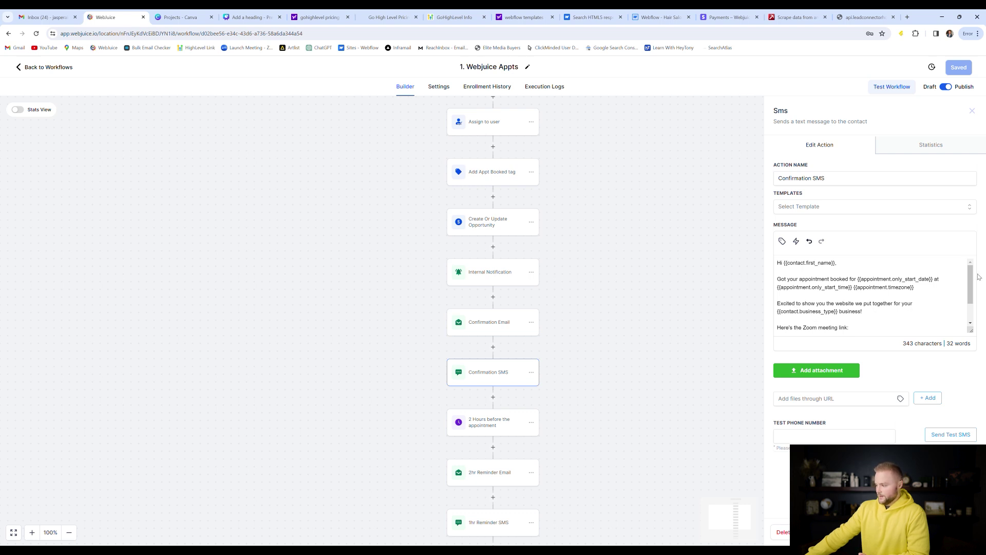
{"action": "left_click_drag", "start_coordinate": [972, 281], "coordinate": [972, 300]}
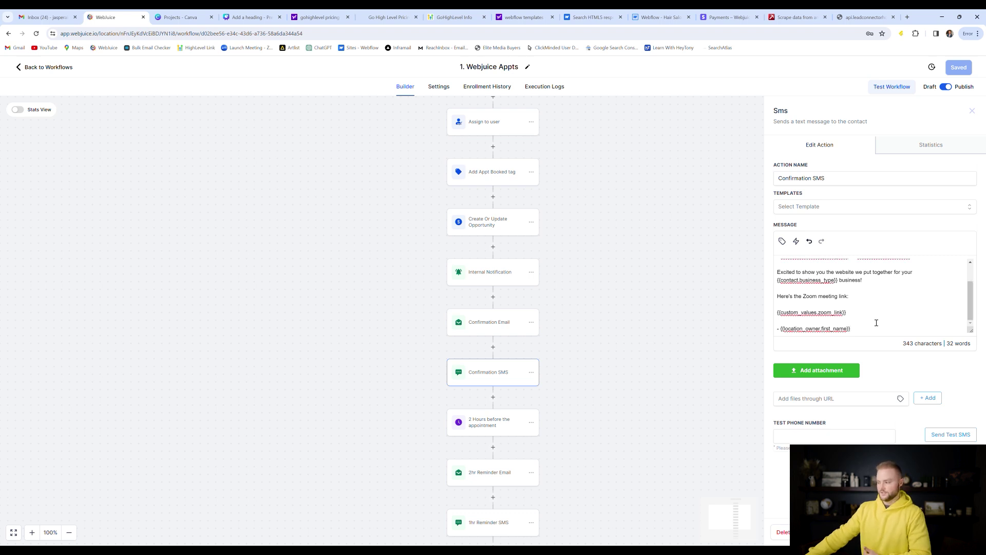
Check the 2 Hours before the appointment wait, then view the 2hr Reminder Email step
{"action": "left_click", "coordinate": [659, 234]}
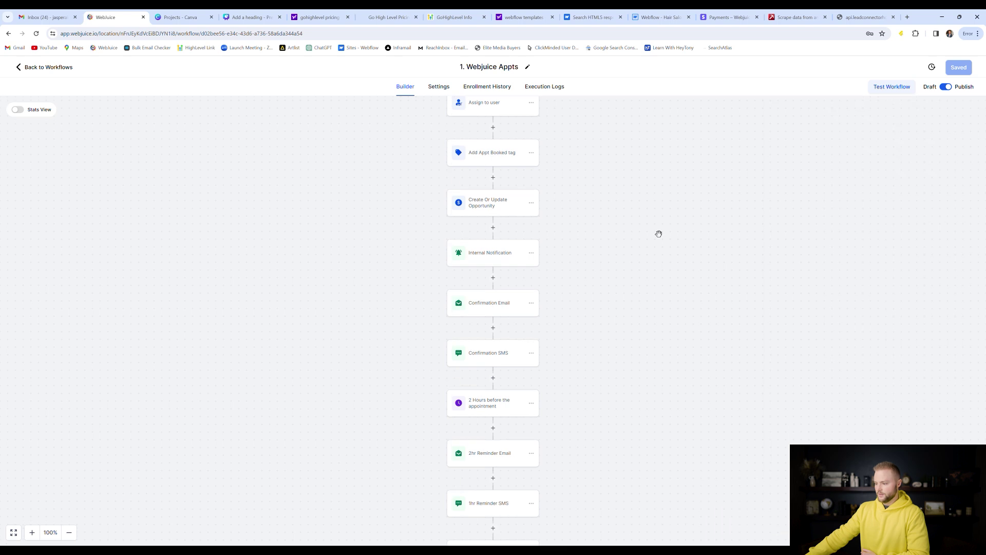
{"action": "scroll", "coordinate": [659, 234], "scroll_direction": "down", "scroll_amount": 1}
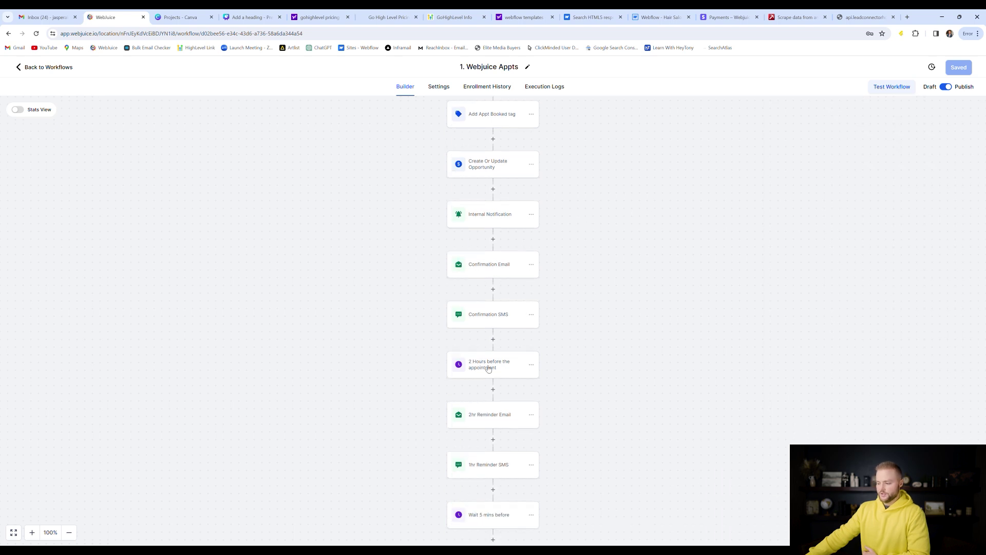
{"action": "scroll", "coordinate": [488, 368], "scroll_direction": "down", "scroll_amount": 3}
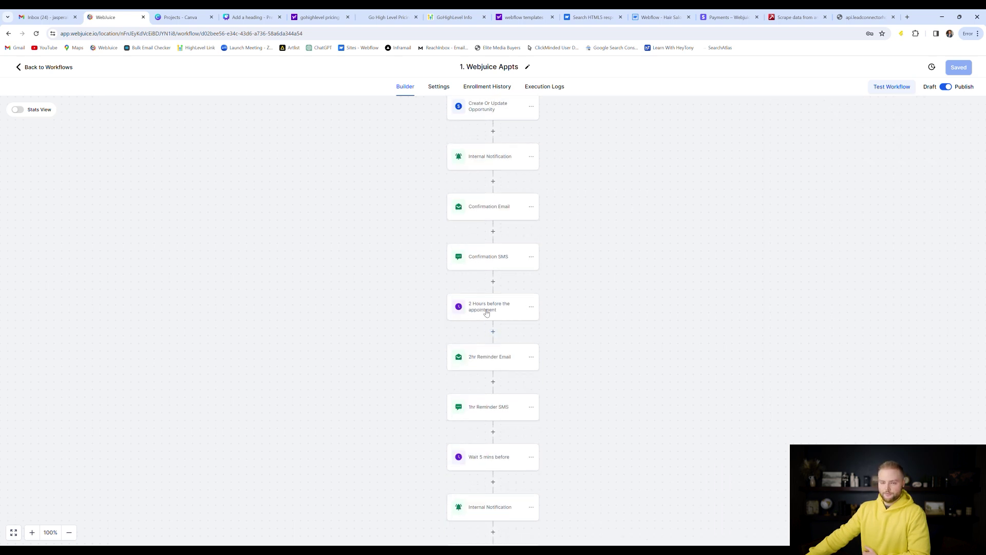
{"action": "left_click", "coordinate": [487, 313]}
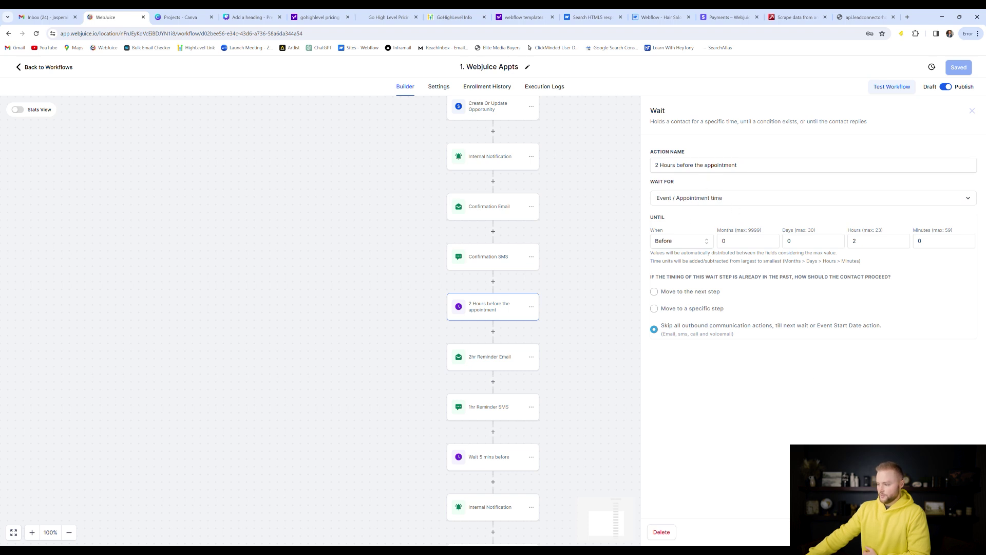
{"action": "key", "text": "Escape"}
{"action": "scroll", "coordinate": [667, 211], "scroll_direction": "down", "scroll_amount": 3}
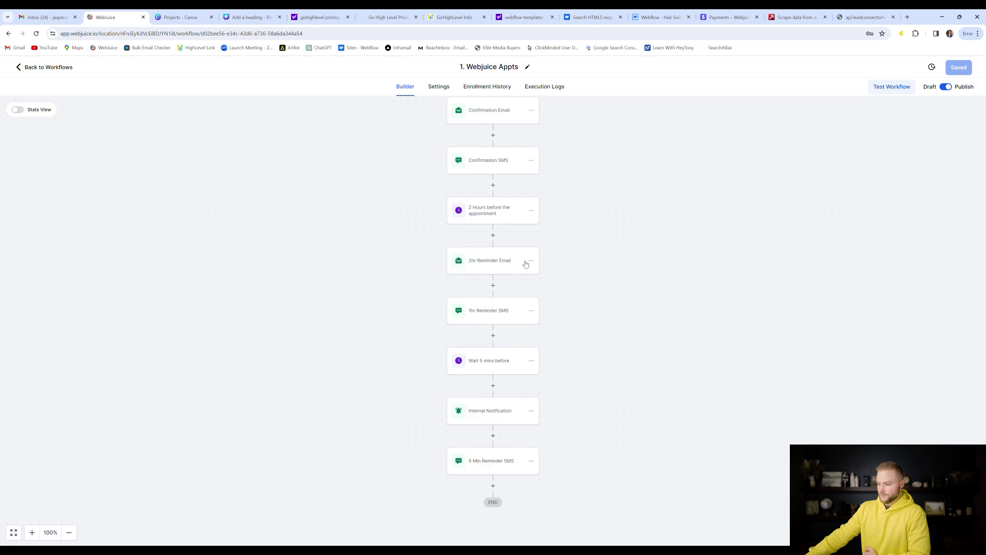
{"action": "left_click", "coordinate": [483, 266]}
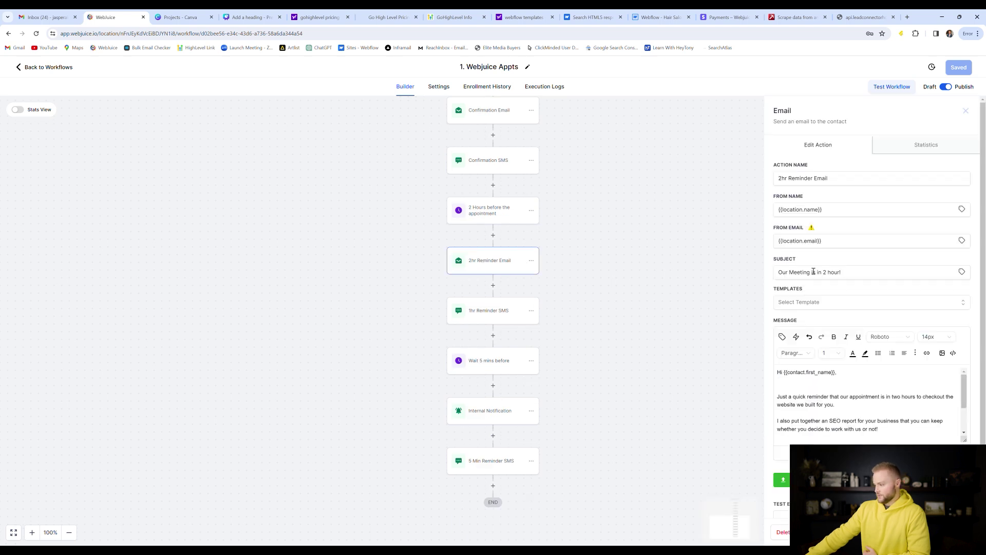
{"action": "scroll", "coordinate": [851, 228], "scroll_direction": "down", "scroll_amount": 1}
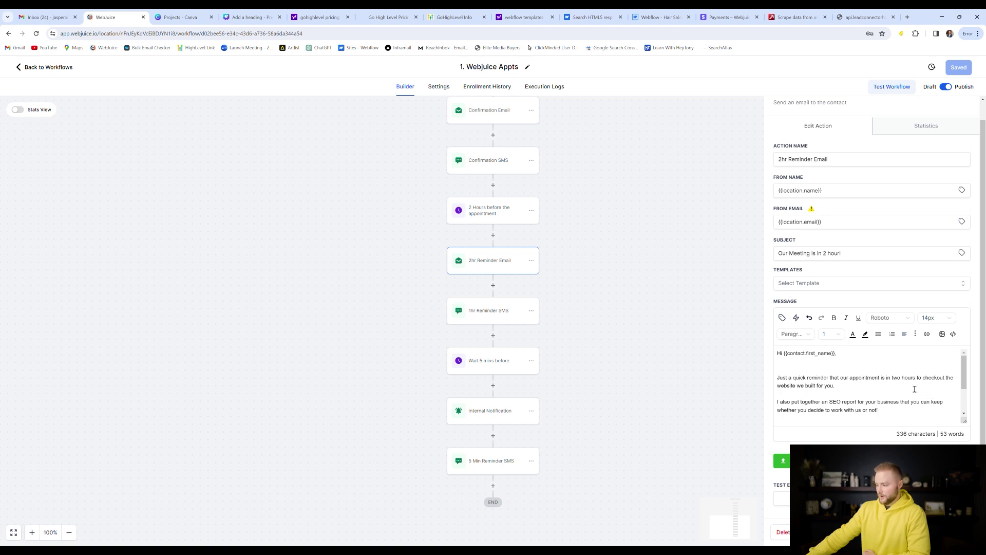
{"action": "scroll", "coordinate": [857, 383], "scroll_direction": "down", "scroll_amount": 2}
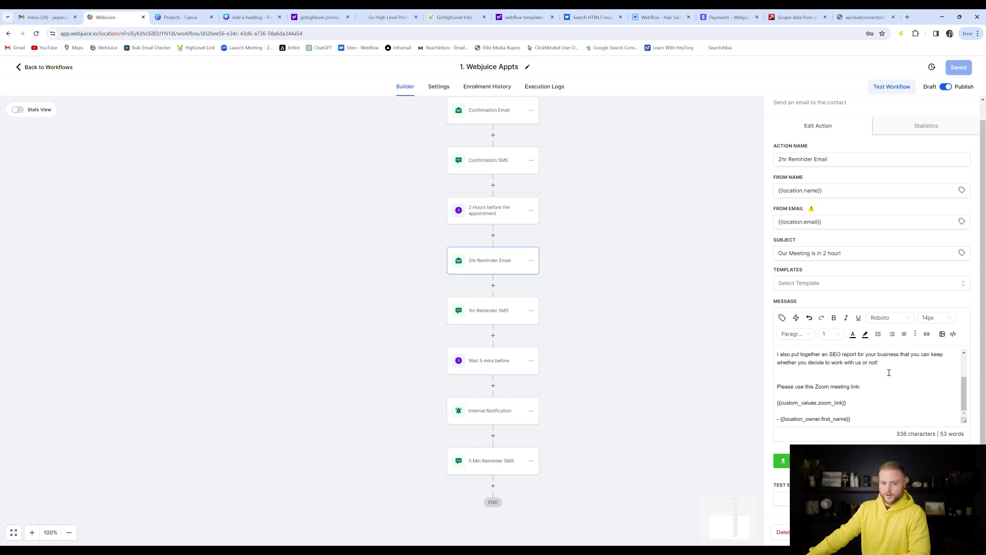
{"action": "scroll", "coordinate": [905, 381], "scroll_direction": "up", "scroll_amount": 2}
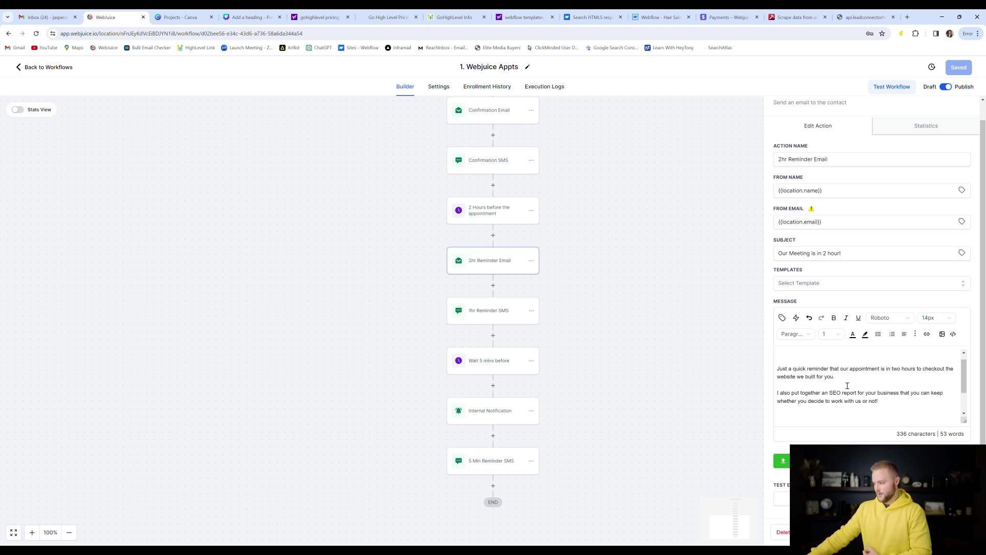
{"action": "scroll", "coordinate": [811, 395], "scroll_direction": "down", "scroll_amount": 2}
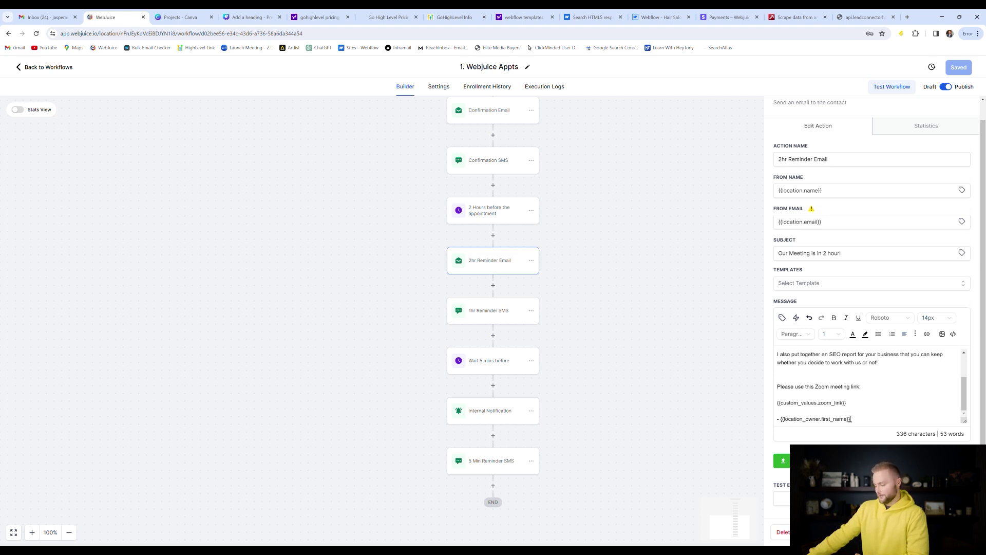
{"action": "left_click", "coordinate": [494, 311]}
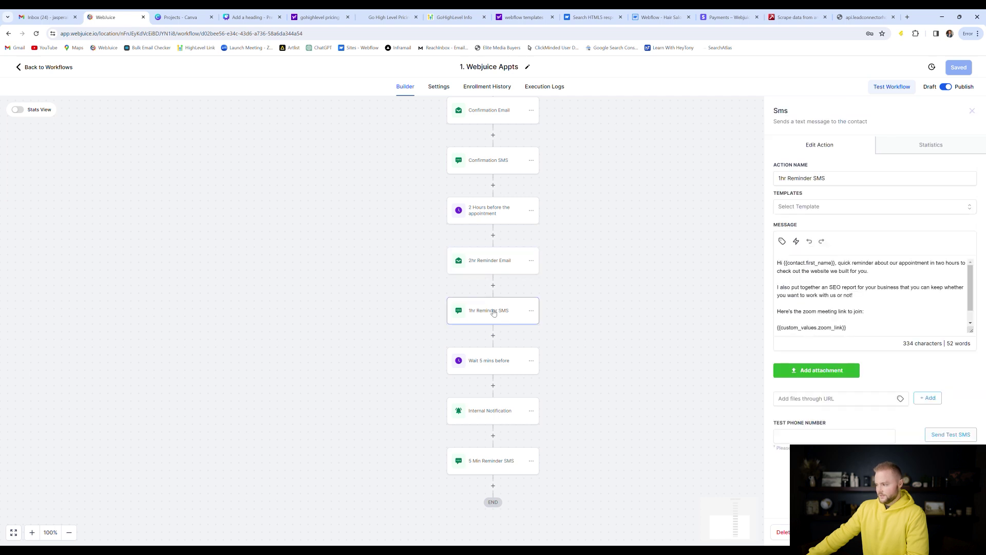
Rename the SMS action from '1hr Reminder SMS' to '2hr Reminder SMS'
{"action": "left_click", "coordinate": [784, 181]}
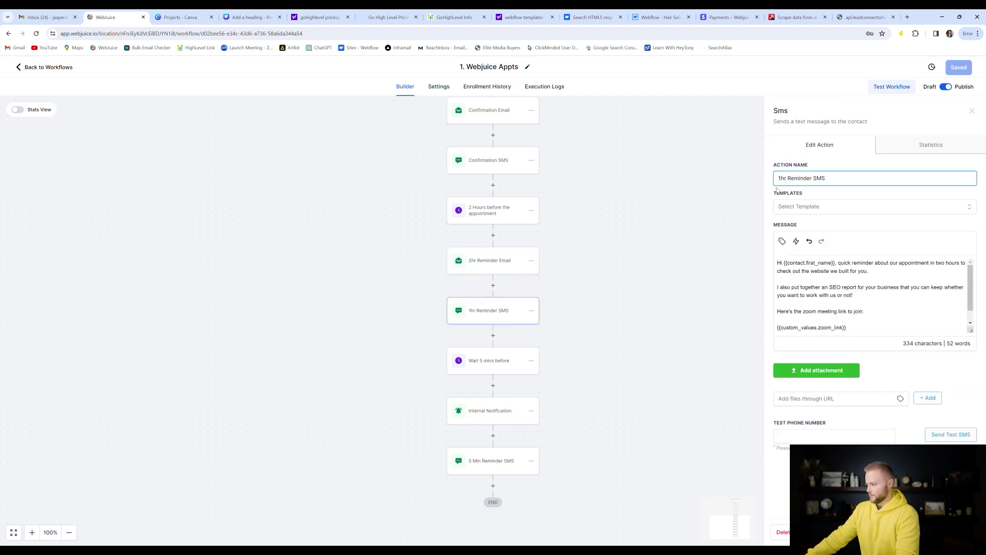
{"action": "key", "text": "BackSpace"}
{"action": "type", "text": "2"}
{"action": "left_click", "coordinate": [794, 268]}
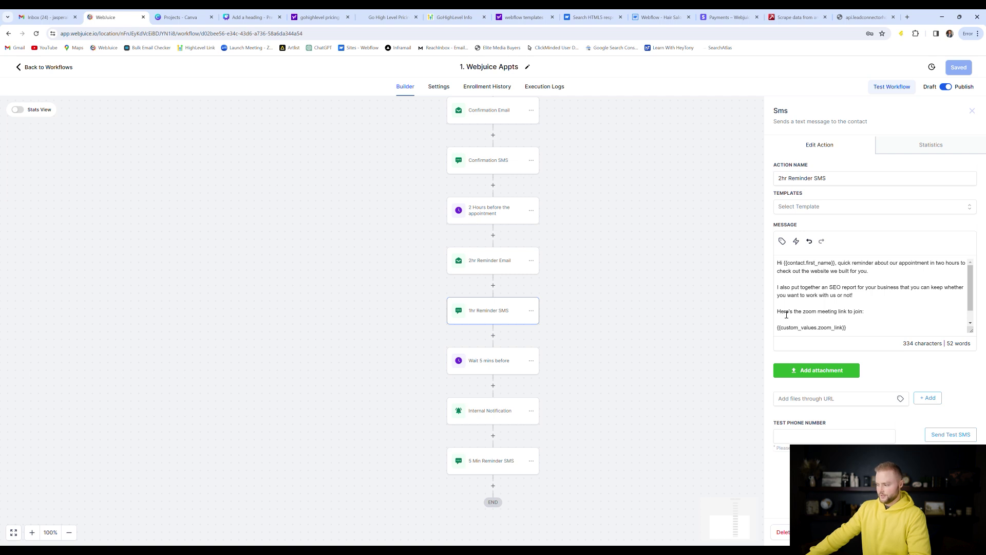
Review the reminder message, close the SMS panel and open the Wait 5 mins before step
{"action": "scroll", "coordinate": [875, 318], "scroll_direction": "down", "scroll_amount": 1}
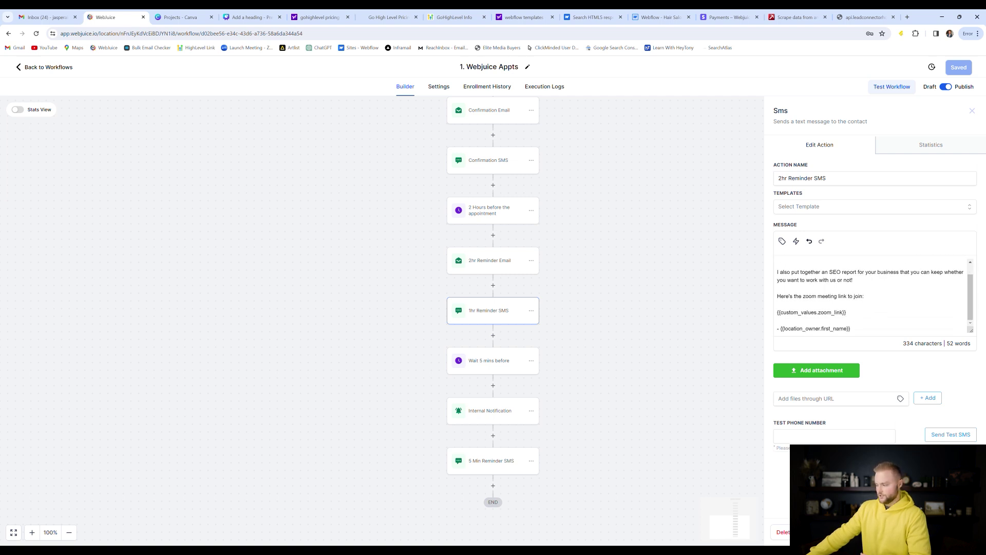
{"action": "left_click", "coordinate": [761, 414]}
{"action": "scroll", "coordinate": [735, 388], "scroll_direction": "down", "scroll_amount": 1}
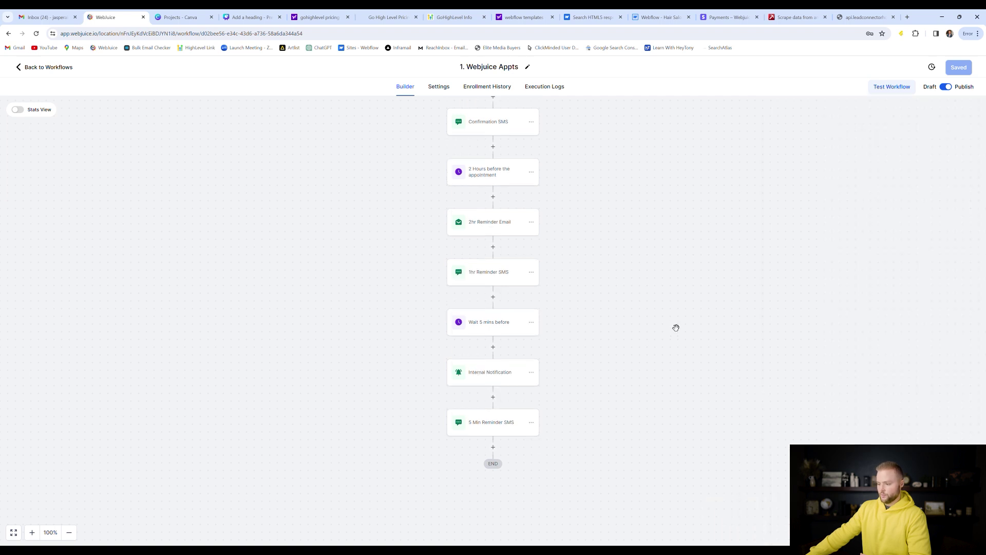
{"action": "left_click", "coordinate": [496, 329]}
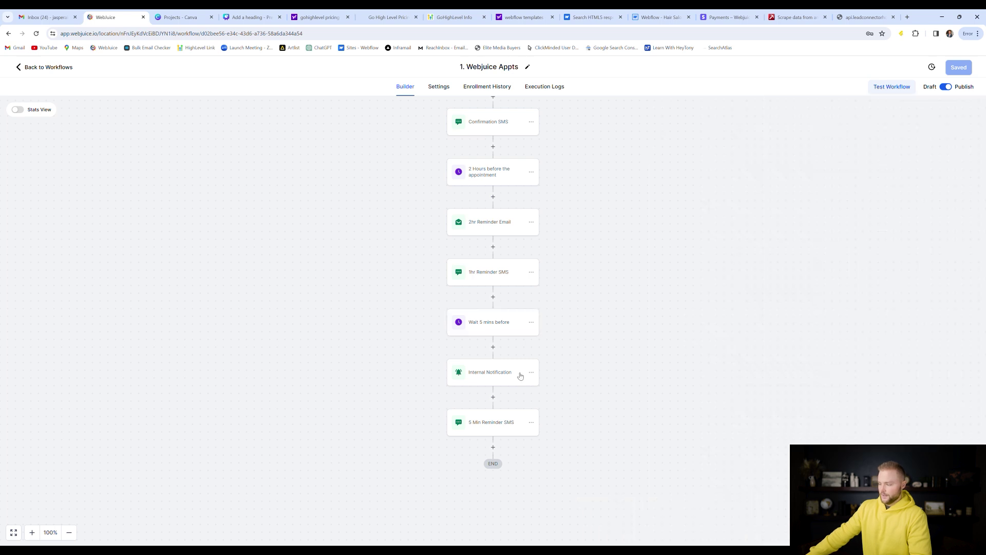
Check the Internal Notification step, then click into the 5 Min Reminder SMS message
{"action": "left_click", "coordinate": [496, 374]}
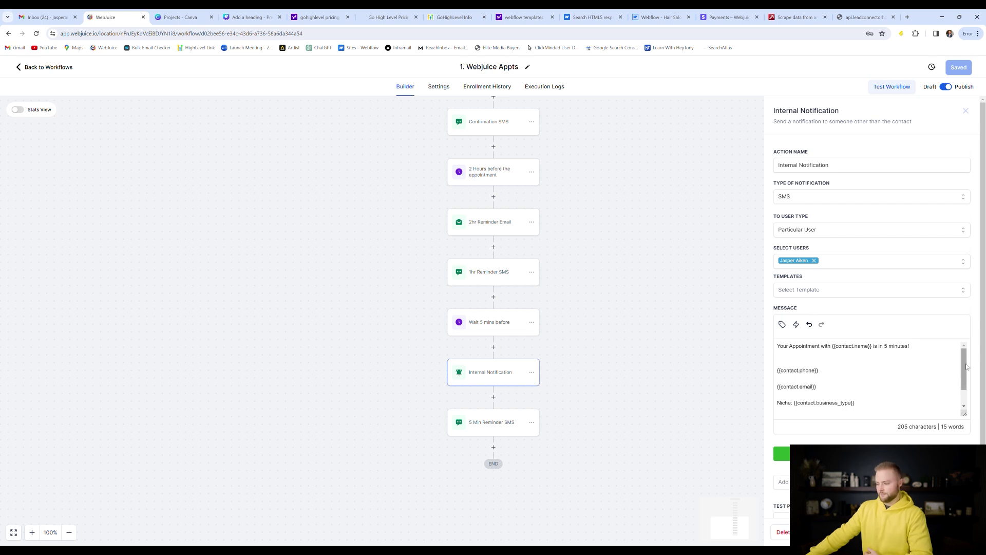
{"action": "left_click", "coordinate": [504, 427]}
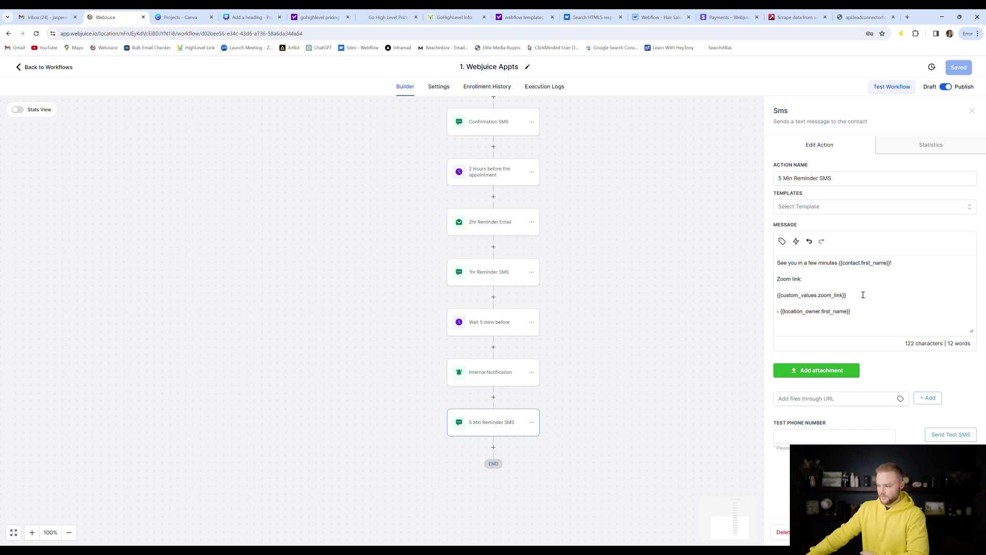
{"action": "left_click", "coordinate": [814, 280]}
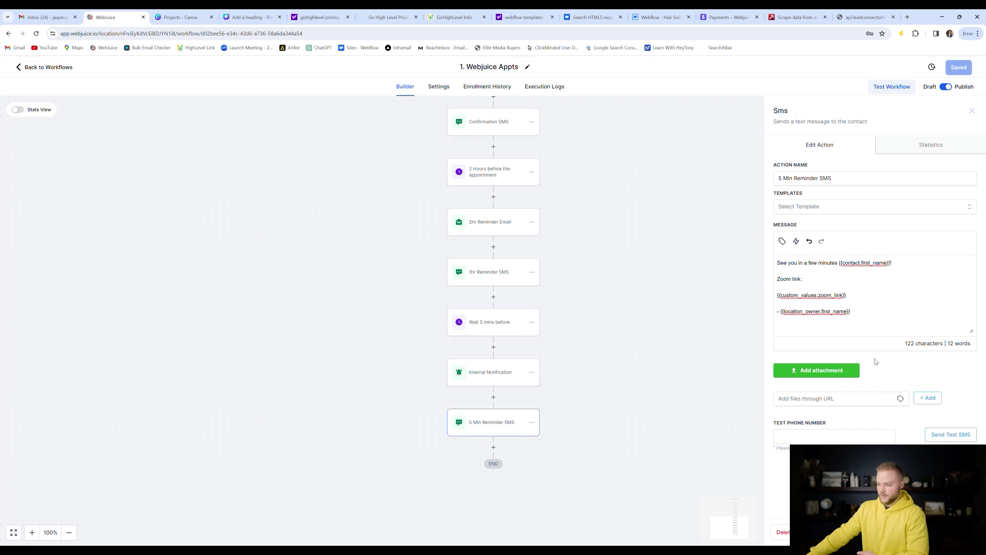
Dismiss the 5 Min Reminder SMS panel to return to the 1. Webjuice Appts canvas
{"action": "scroll", "coordinate": [622, 326], "scroll_direction": "up", "scroll_amount": 5}
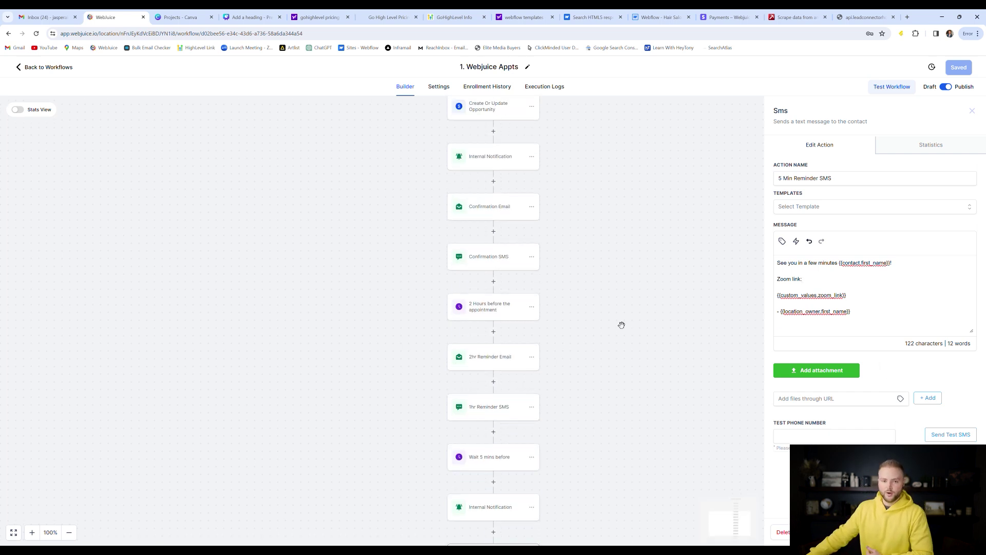
{"action": "left_click", "coordinate": [757, 323]}
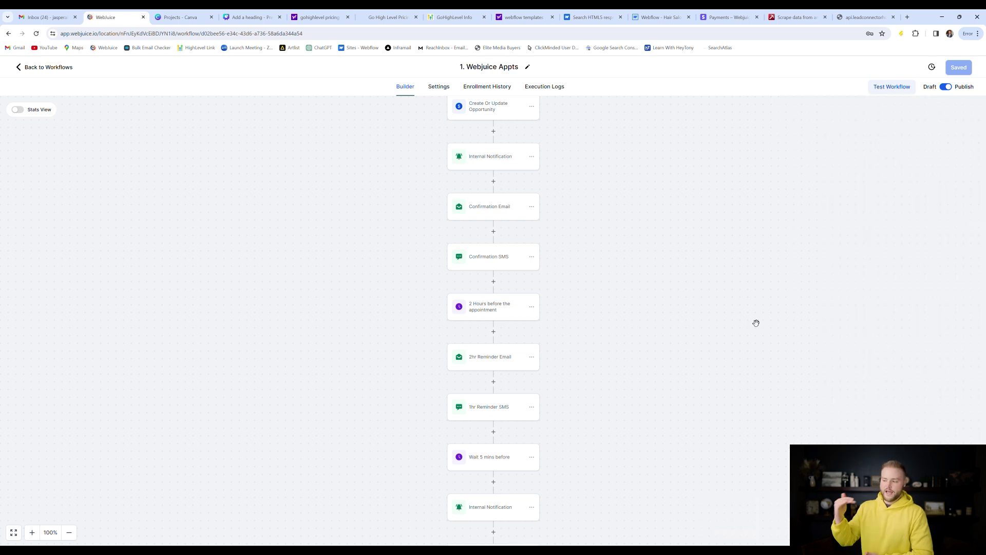